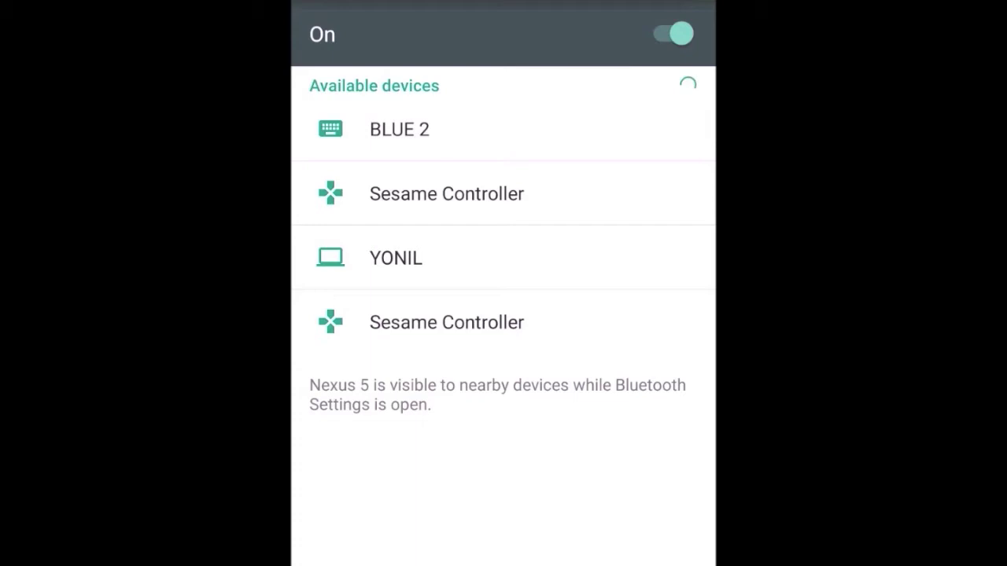
Pair the phone with the BLUE 2 Bluetooth device listed under Available devices
left_click(400, 130)
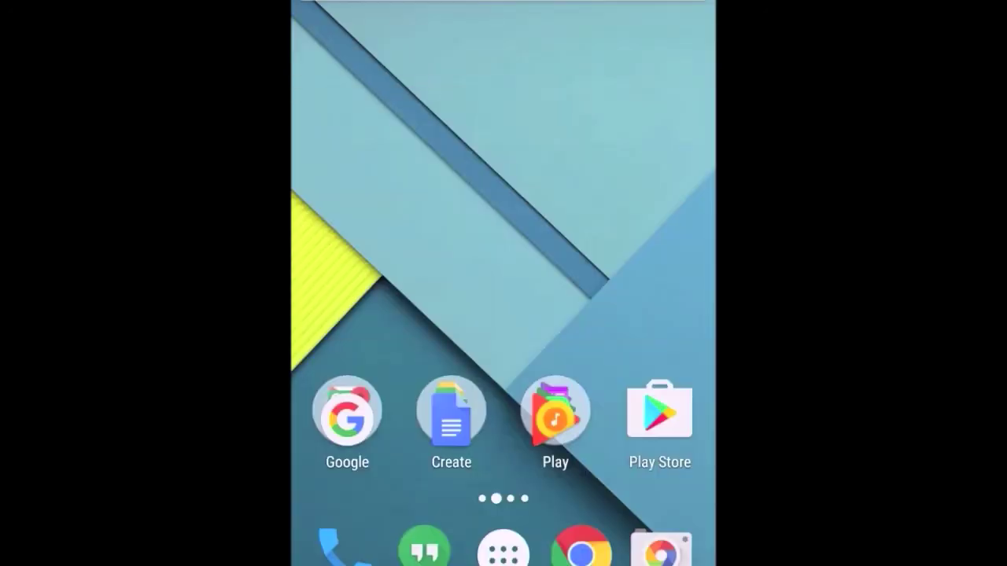
left_click_drag(503, 3, 503, 394)
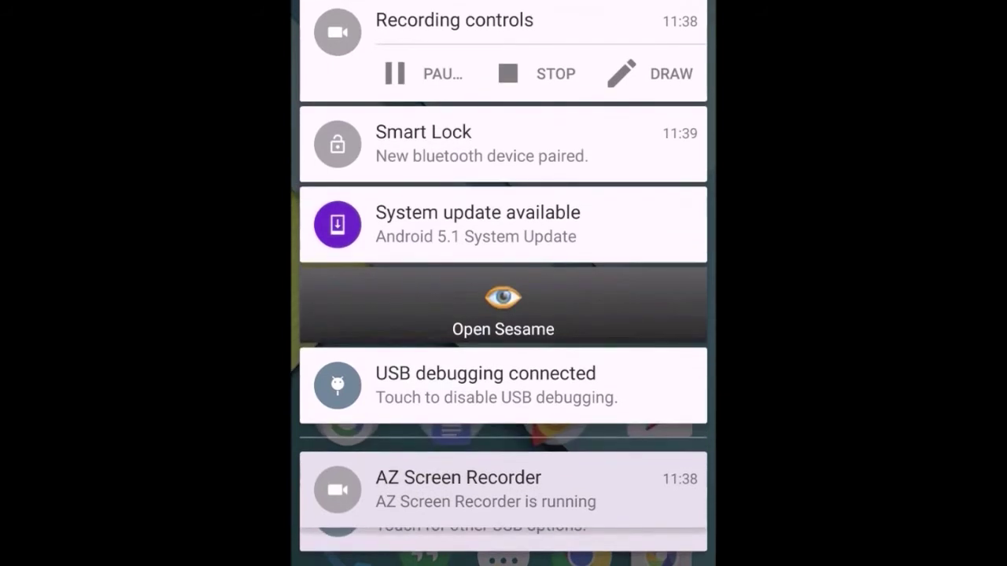
left_click(504, 144)
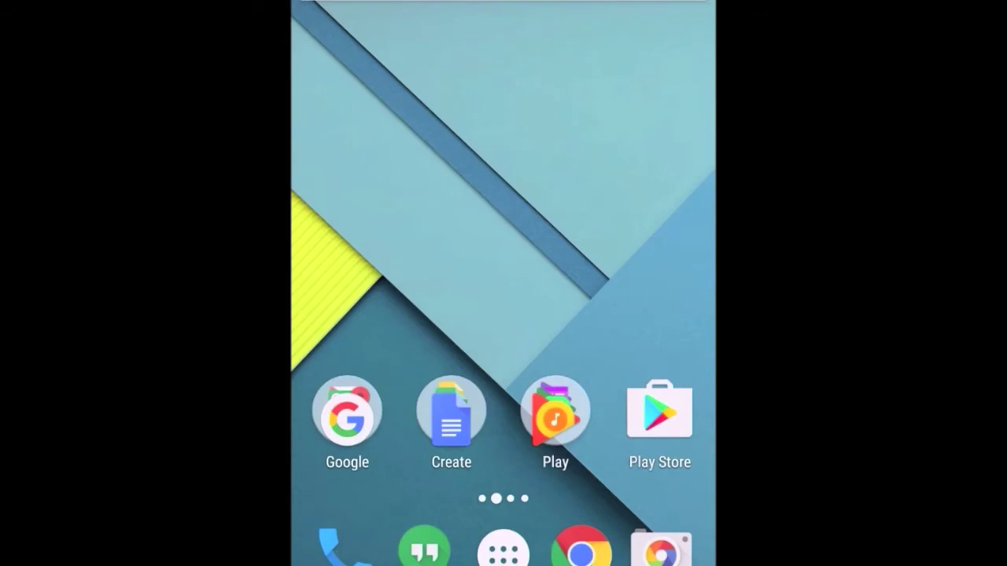
Get to Accessibility settings from the quick settings panel
left_click_drag(503, 4, 504, 314)
left_click_drag(504, 23, 503, 393)
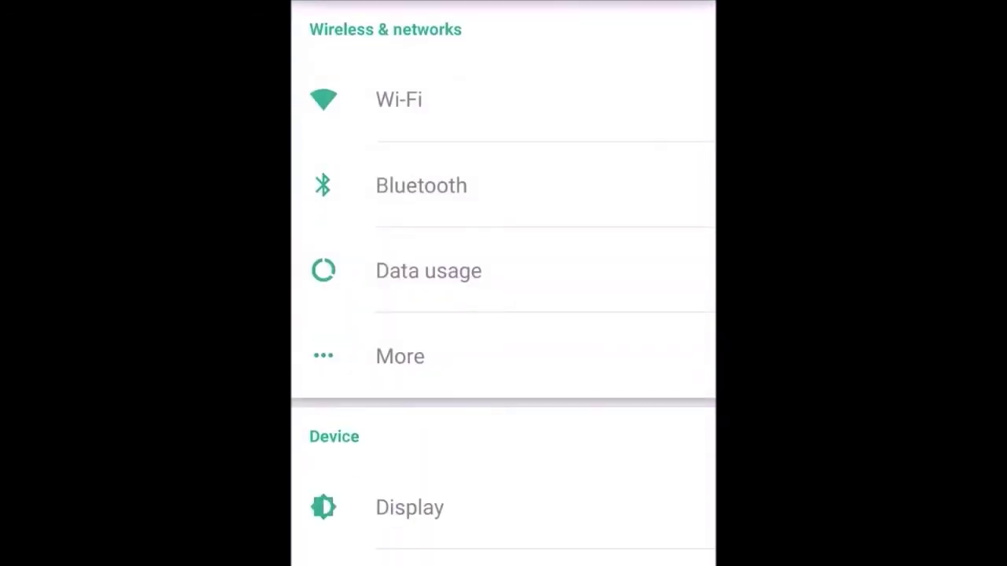
scroll(504, 283, "down", 3)
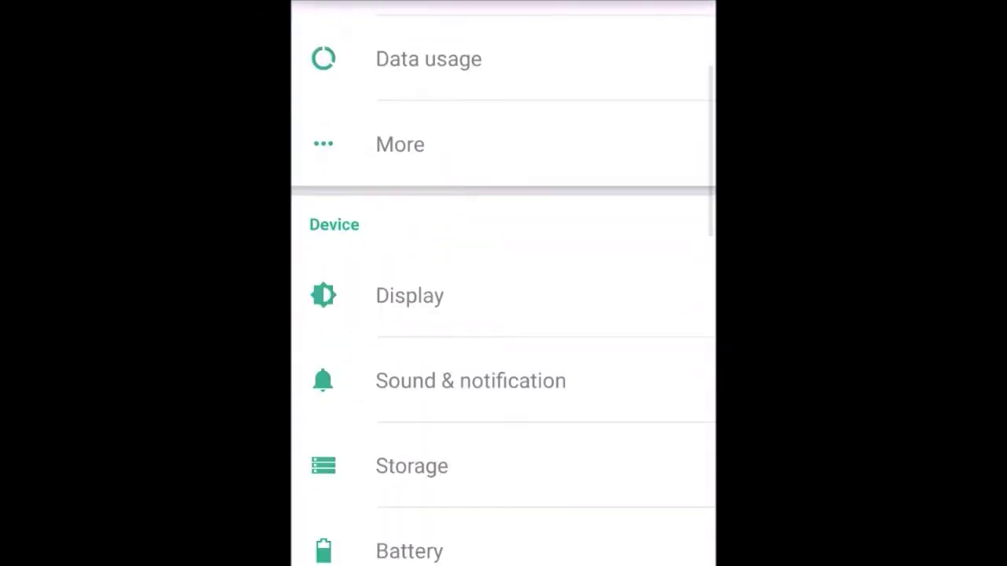
scroll(503, 283, "down", 7)
scroll(503, 283, "down", 2)
scroll(504, 283, "down", 5)
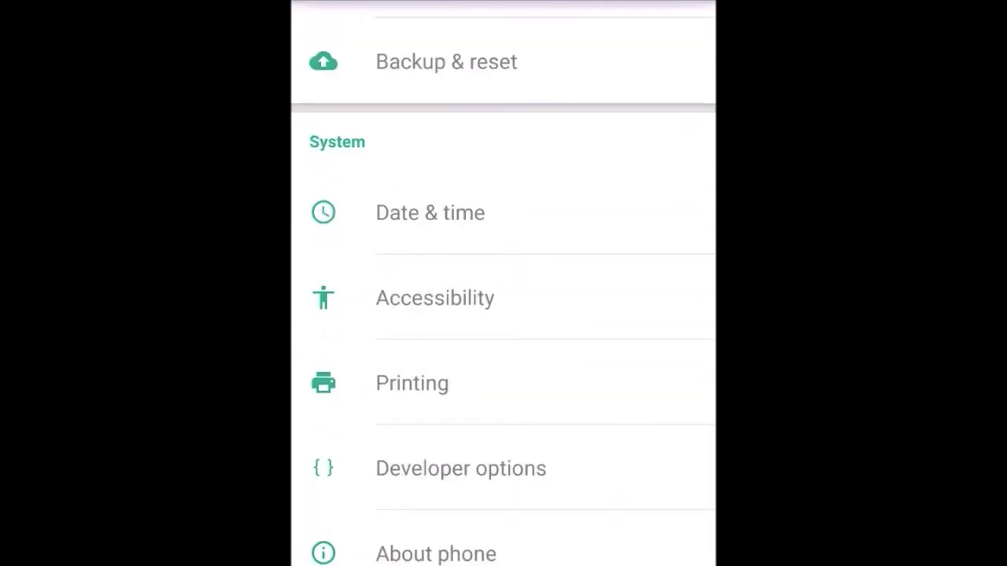
left_click(435, 297)
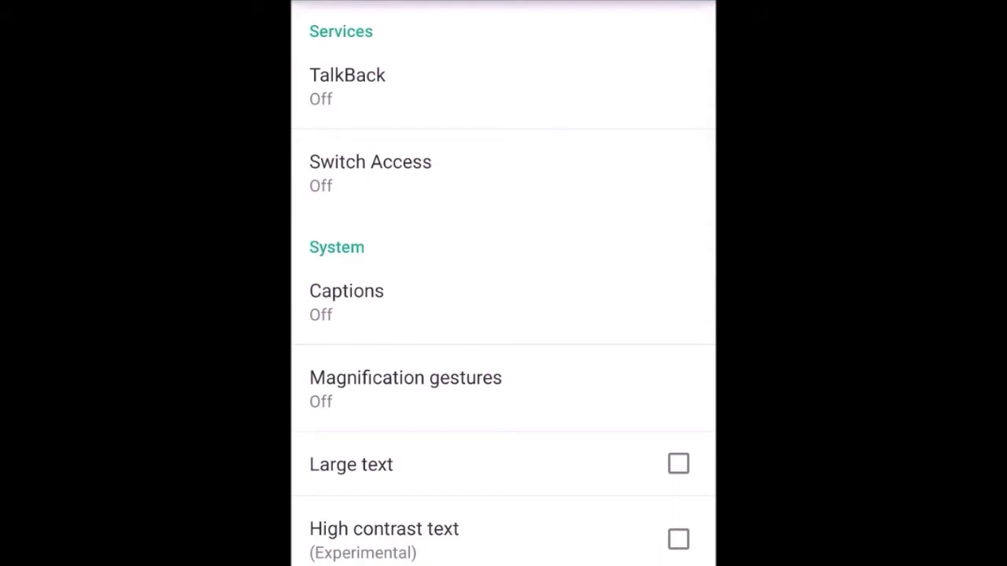
Switch Switch Access on and accept its permission prompt
left_click(370, 171)
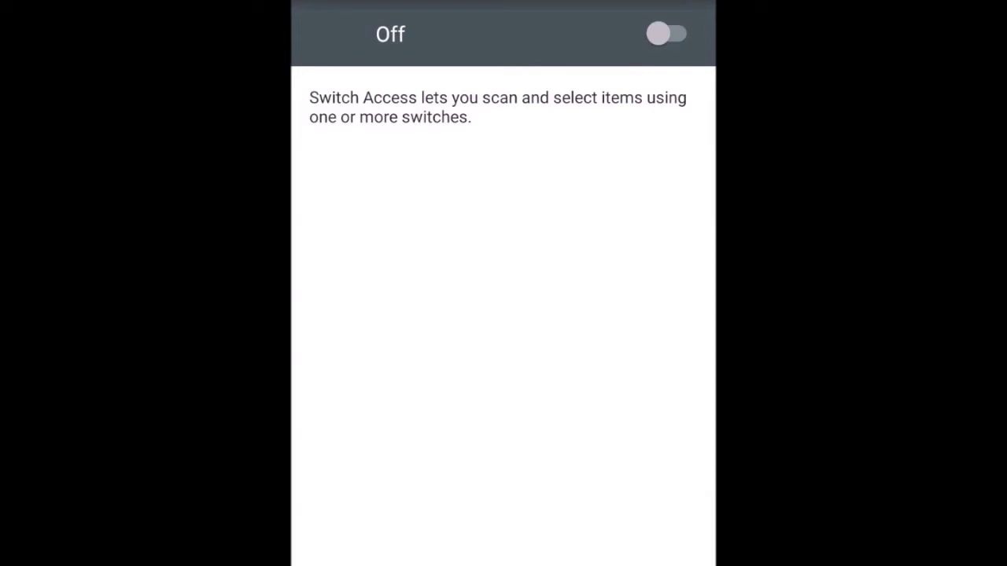
left_click(666, 33)
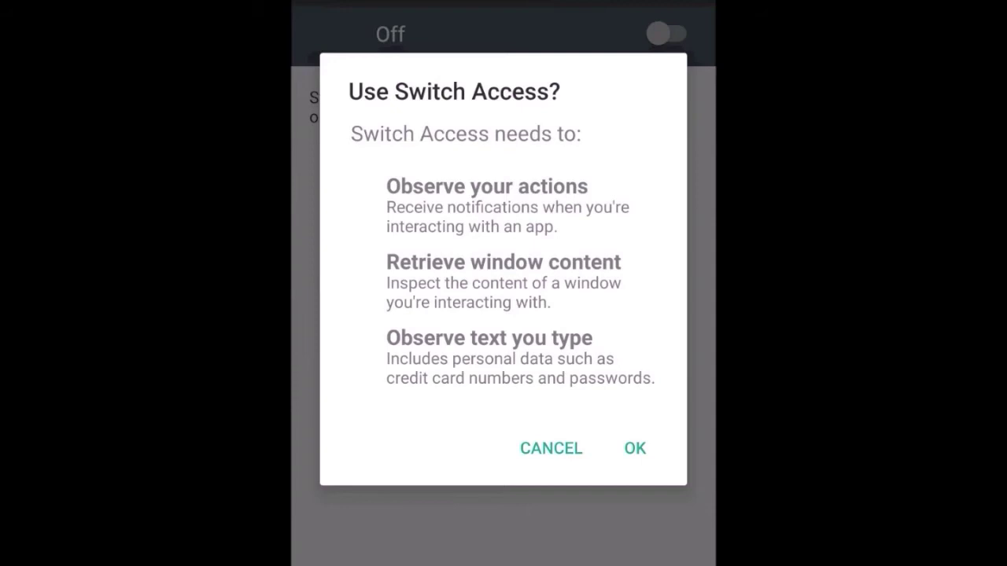
left_click(634, 448)
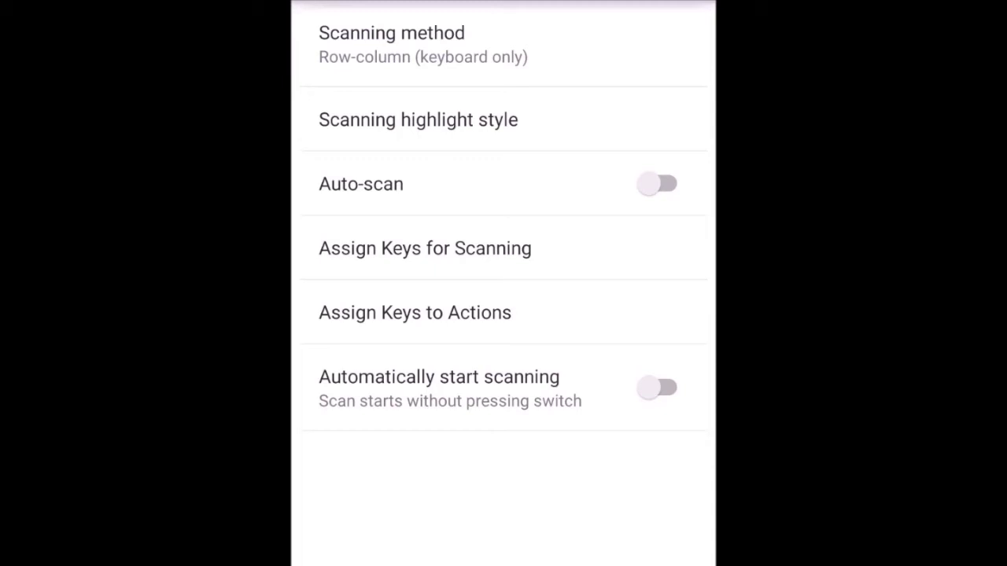
Enable auto-scan at a 1-second interval and bring up the key-to-action assignments
left_click(657, 184)
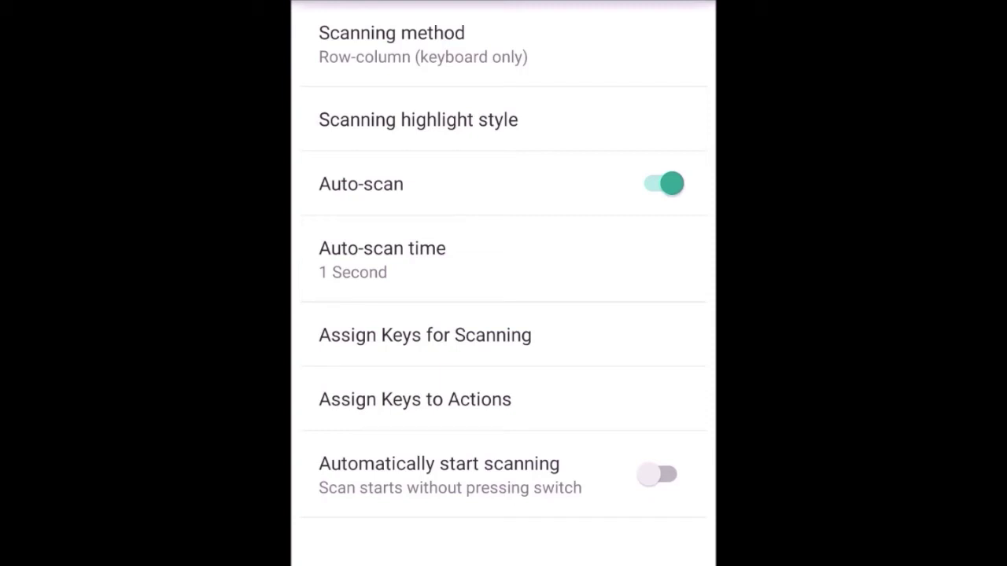
left_click(414, 399)
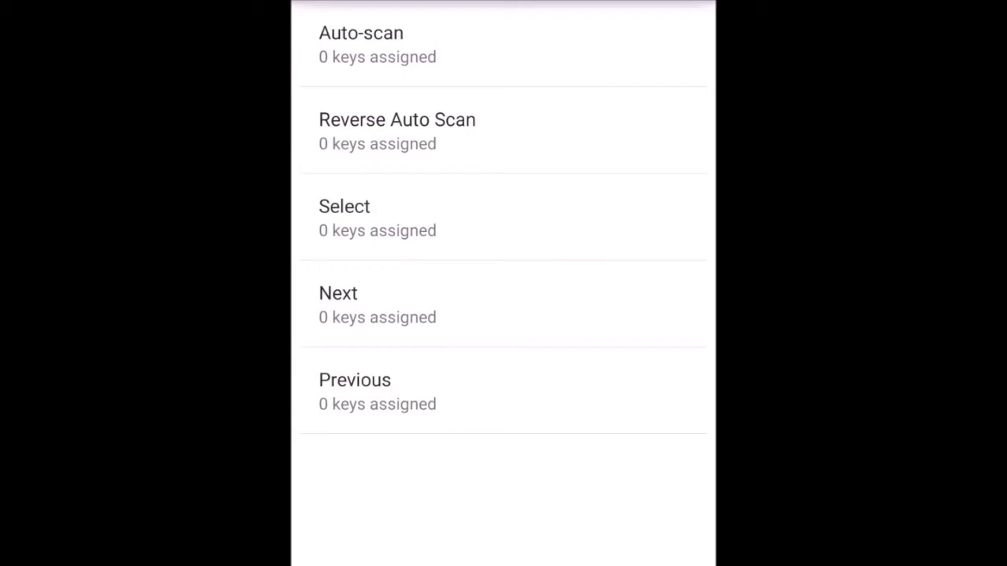
Assign Space to Auto-scan and Enter to Select, then back out to Switch Access
left_click(378, 44)
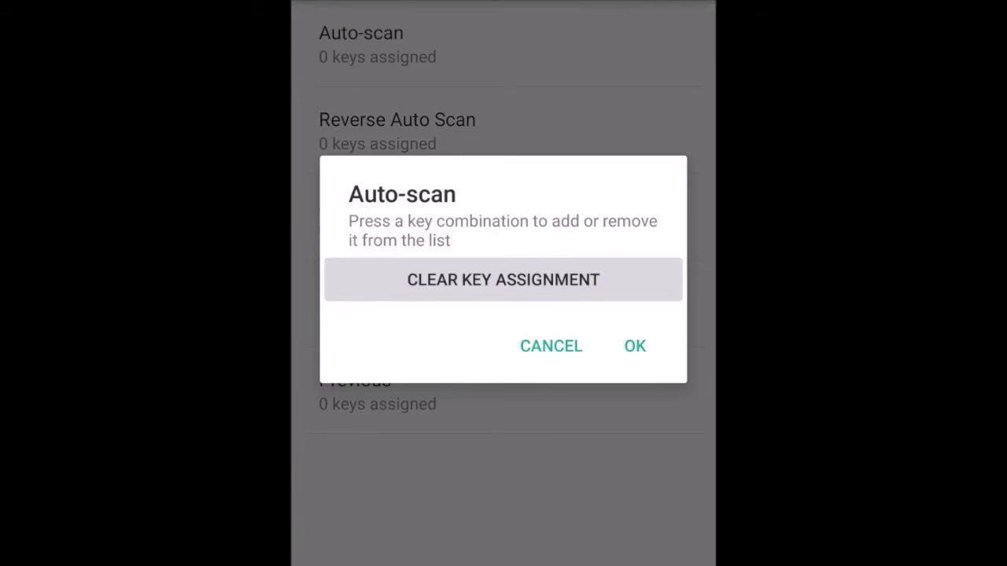
key("space")
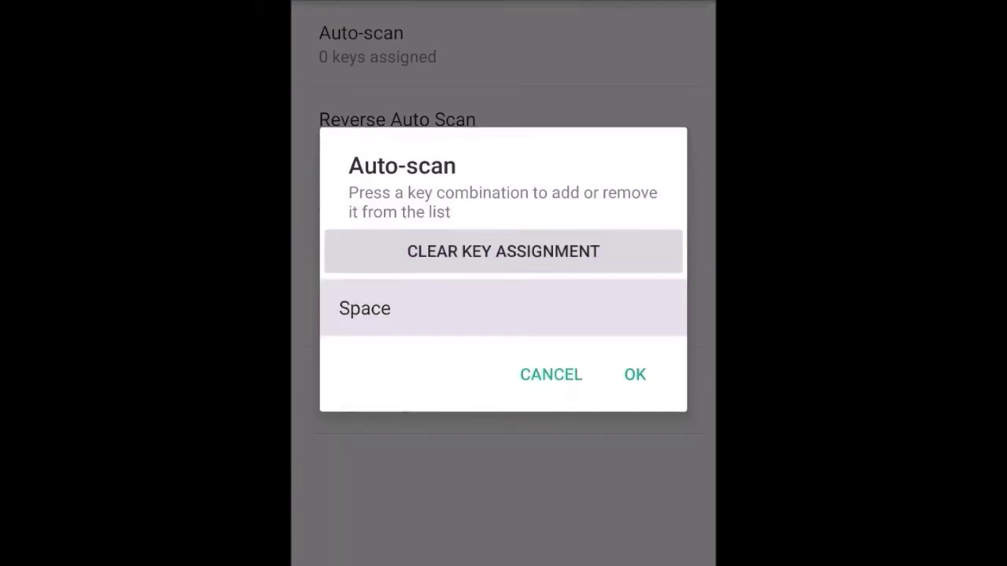
left_click(635, 374)
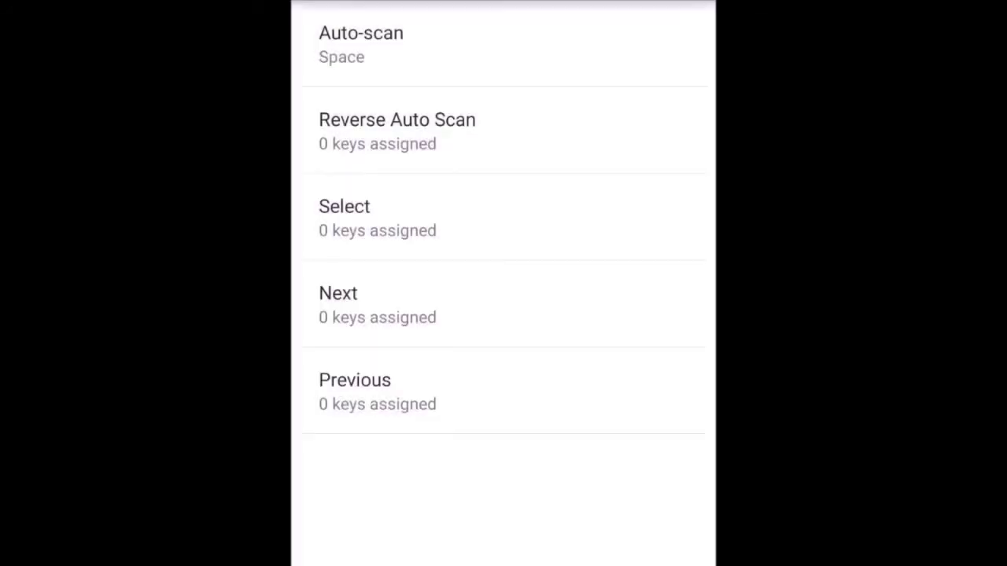
left_click(378, 218)
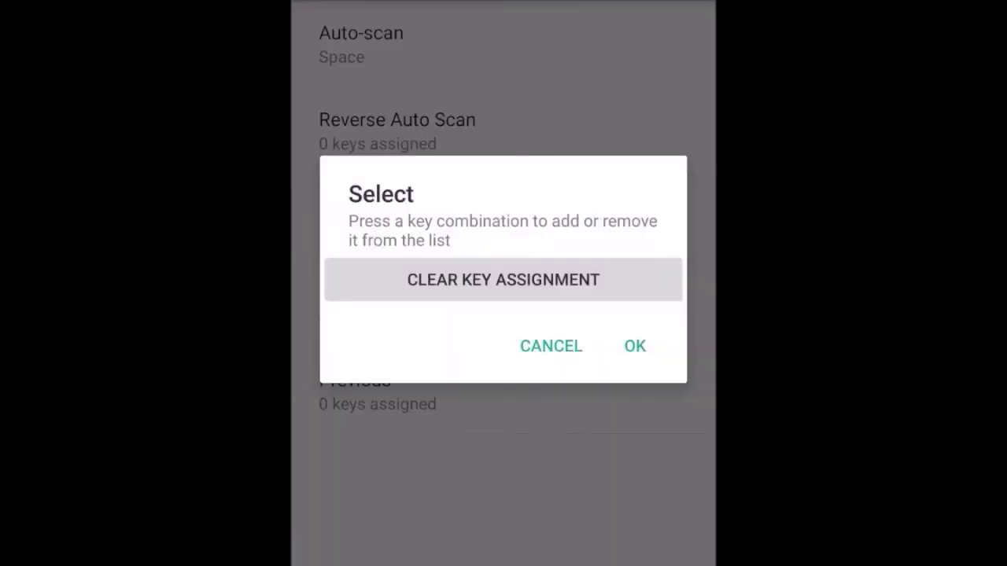
key("Return")
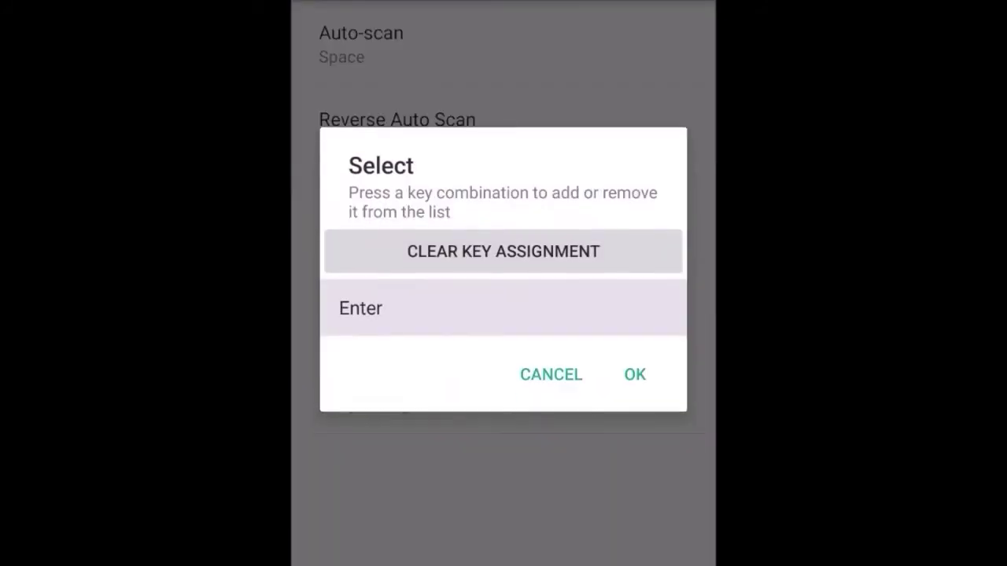
left_click(635, 374)
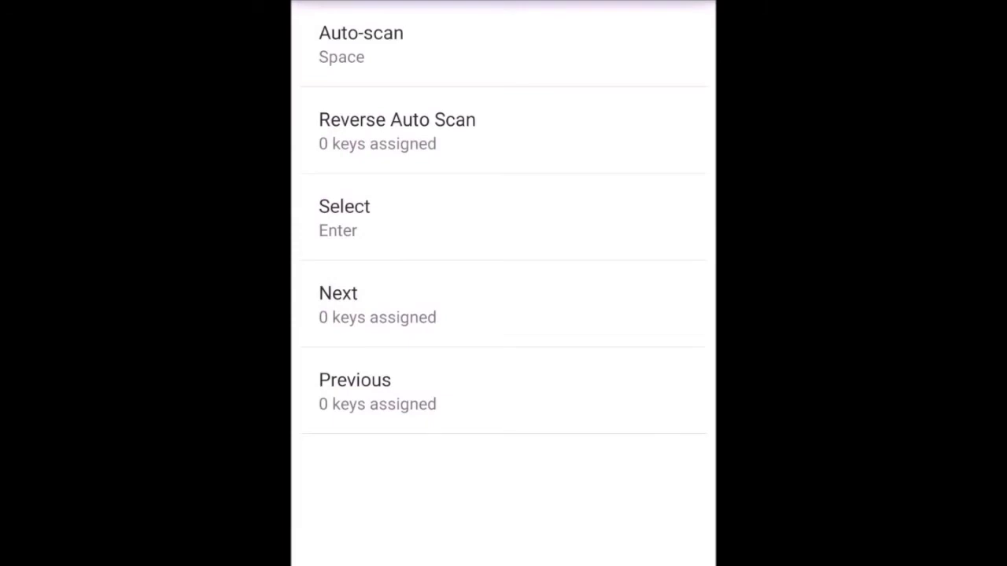
key("Escape")
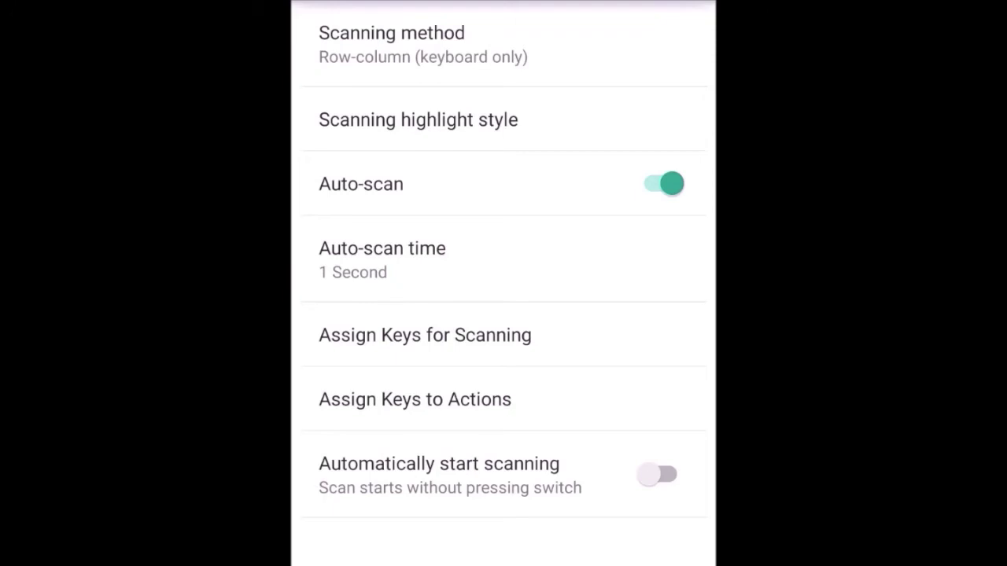
key("Escape")
Turn off the hardware keyboard's 'Show input method' option in Language & input
key("Escape")
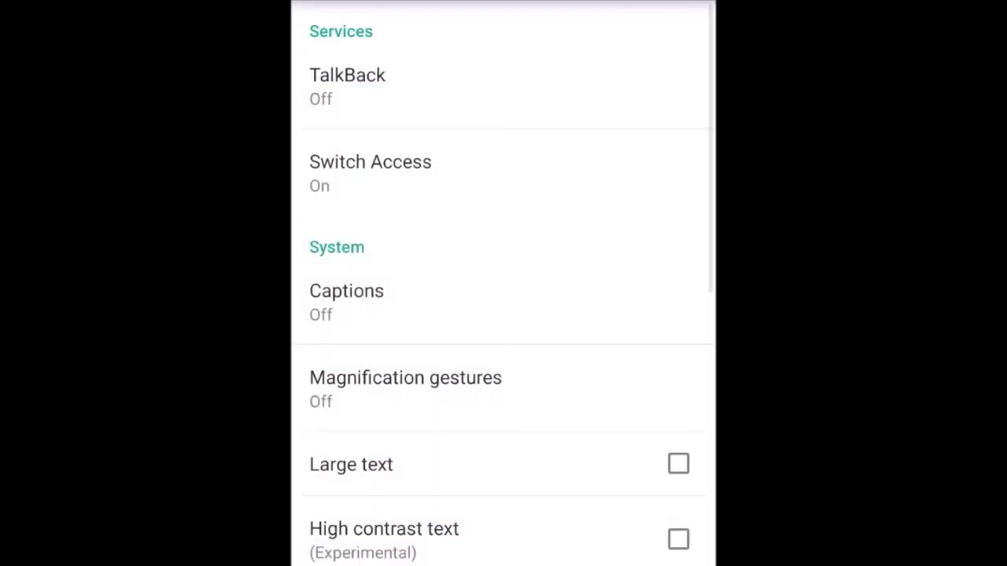
key("Escape")
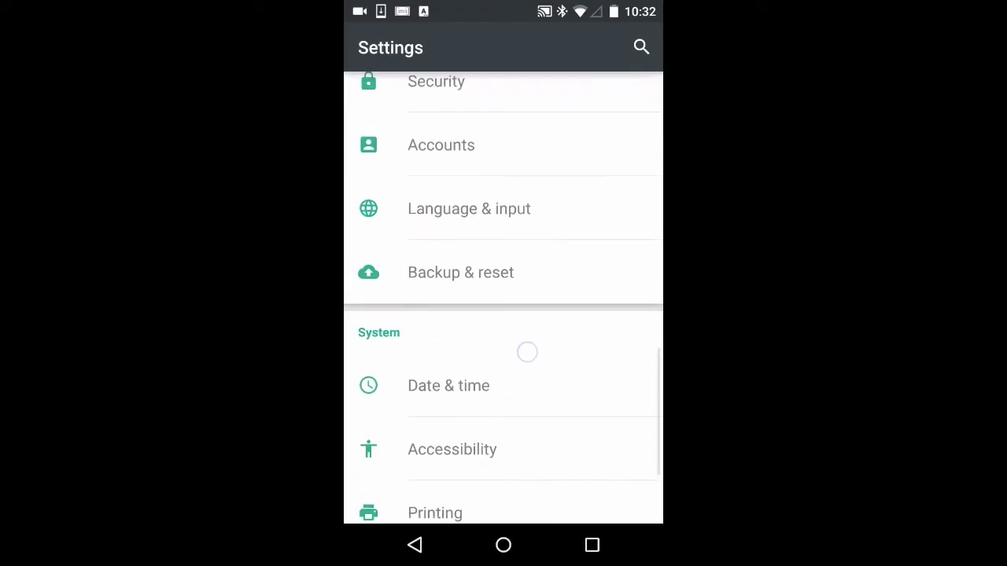
left_click_drag(526, 351, 526, 418)
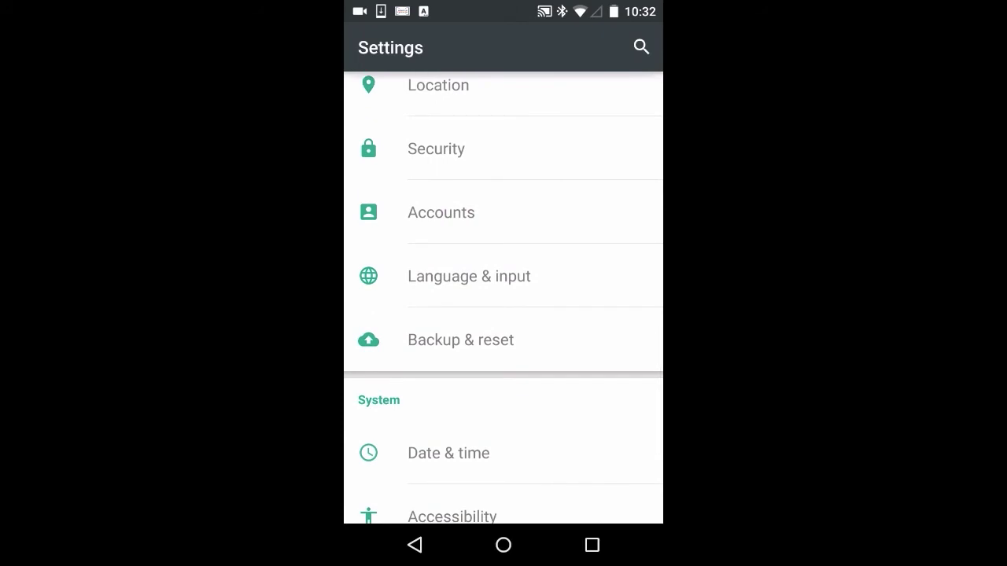
left_click(472, 276)
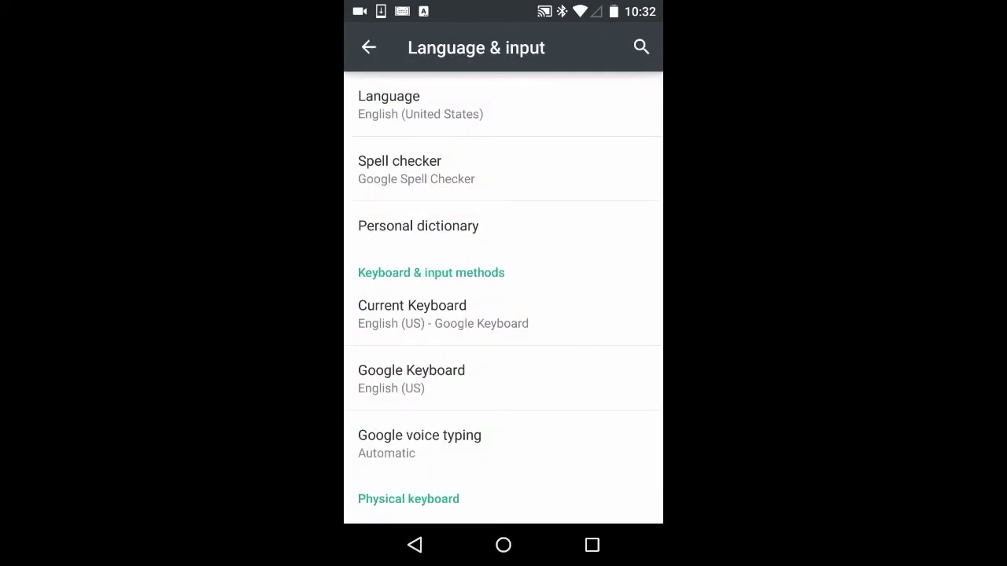
left_click(503, 313)
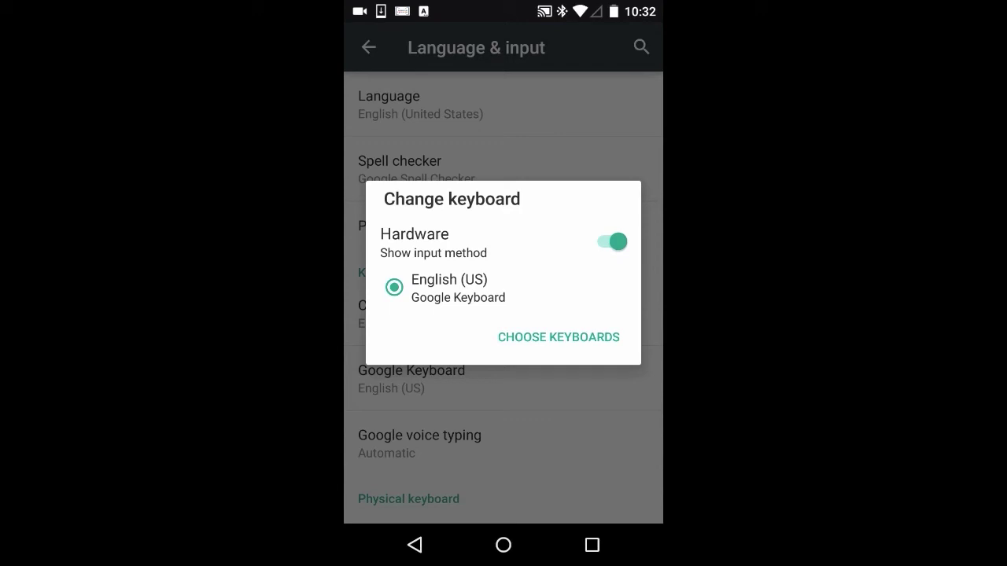
left_click(614, 242)
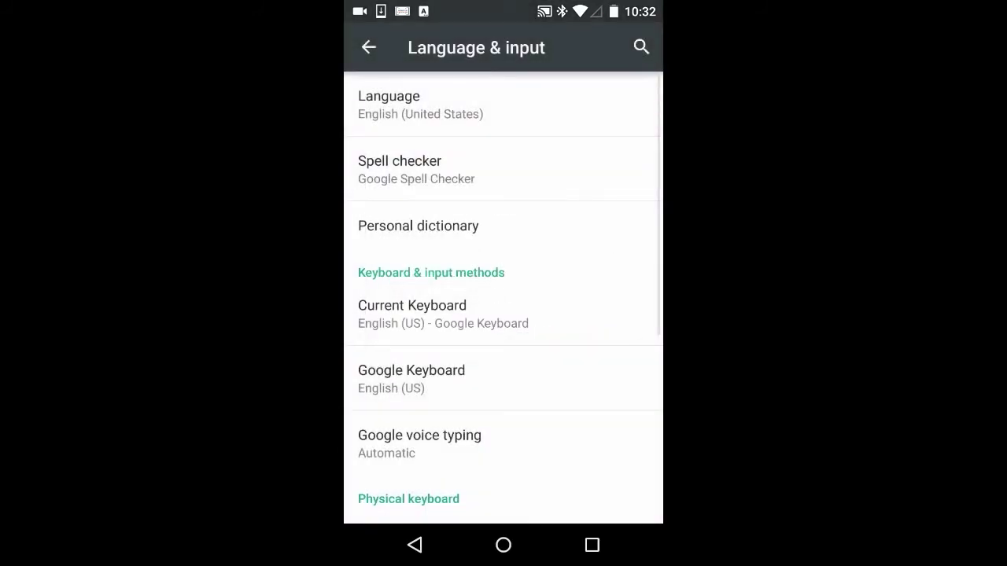
left_click(504, 315)
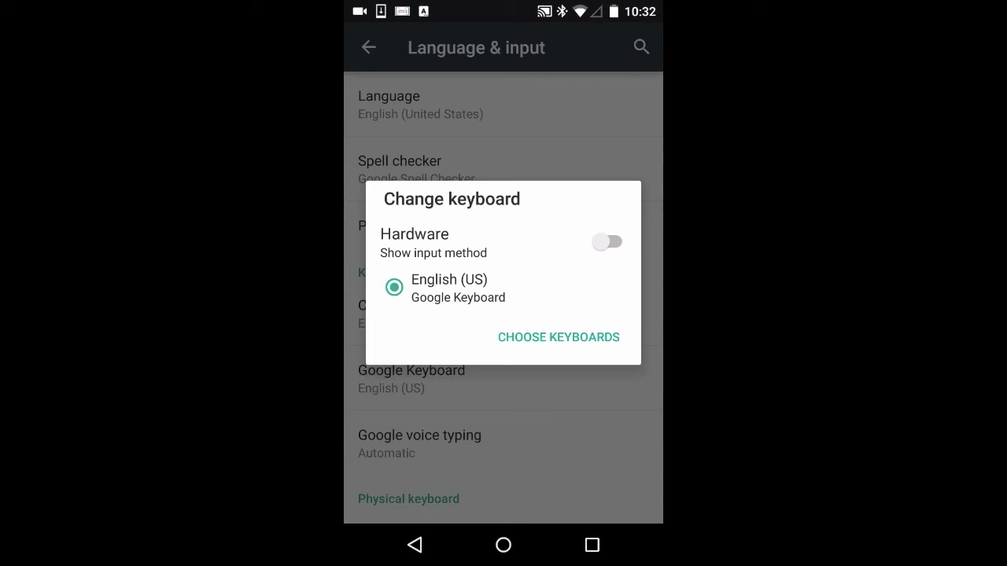
left_click(535, 430)
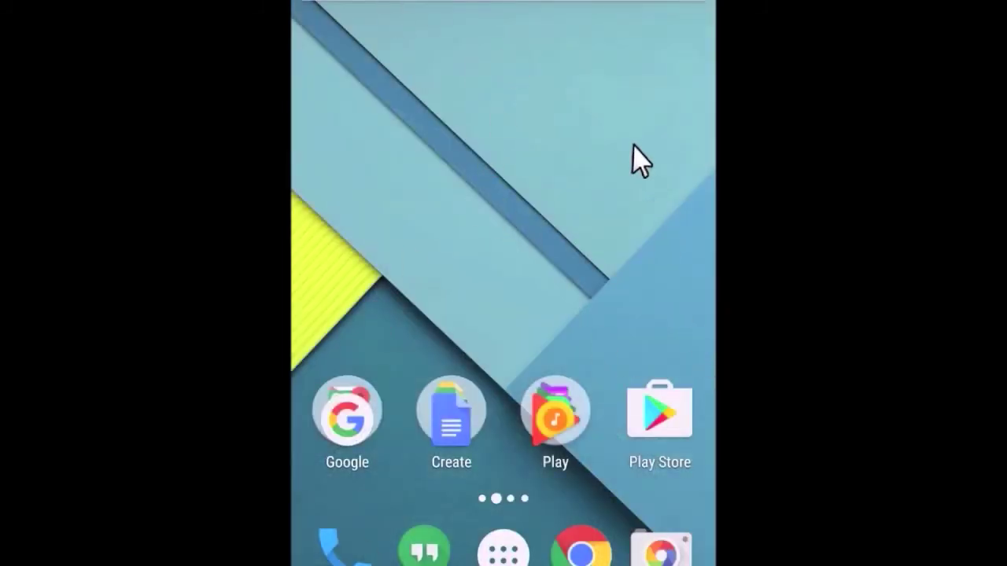
Use Sesame's Swipe gesture on the wallpaper to move to the next home page
left_click(660, 318)
left_click(645, 236)
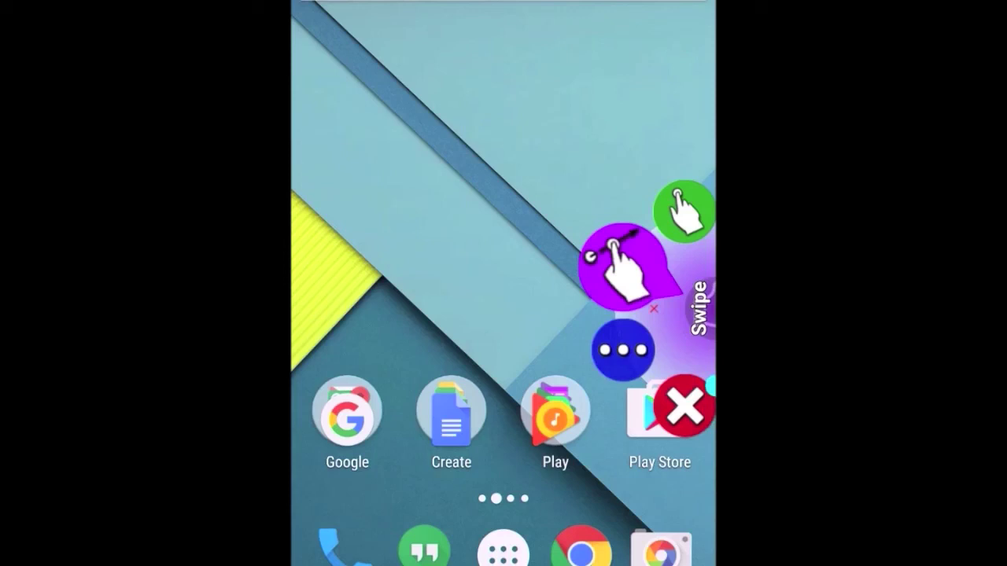
left_click_drag(708, 385, 303, 383)
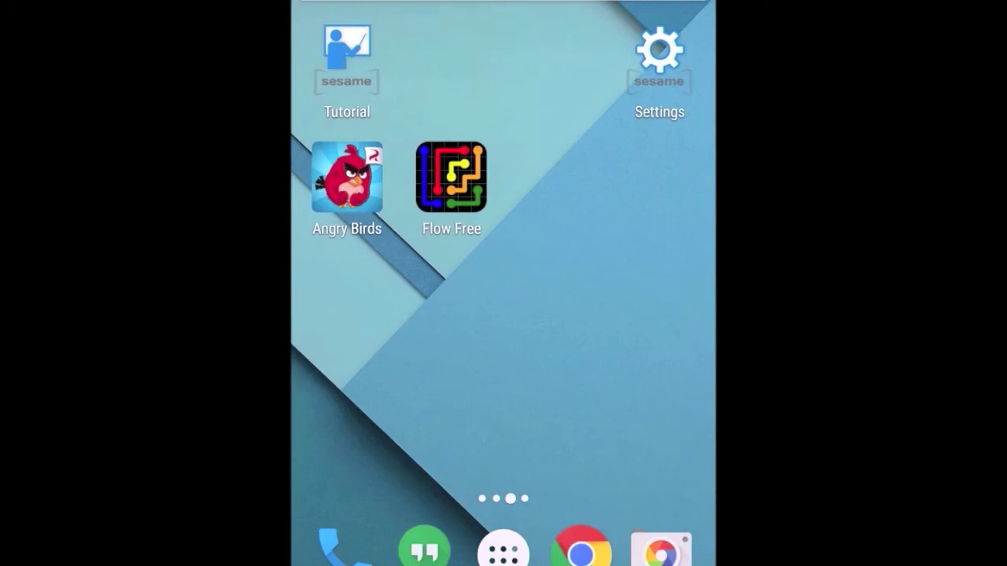
Turn Sesame off from its notification in the pulled-down shade
left_click_drag(469, 4, 473, 236)
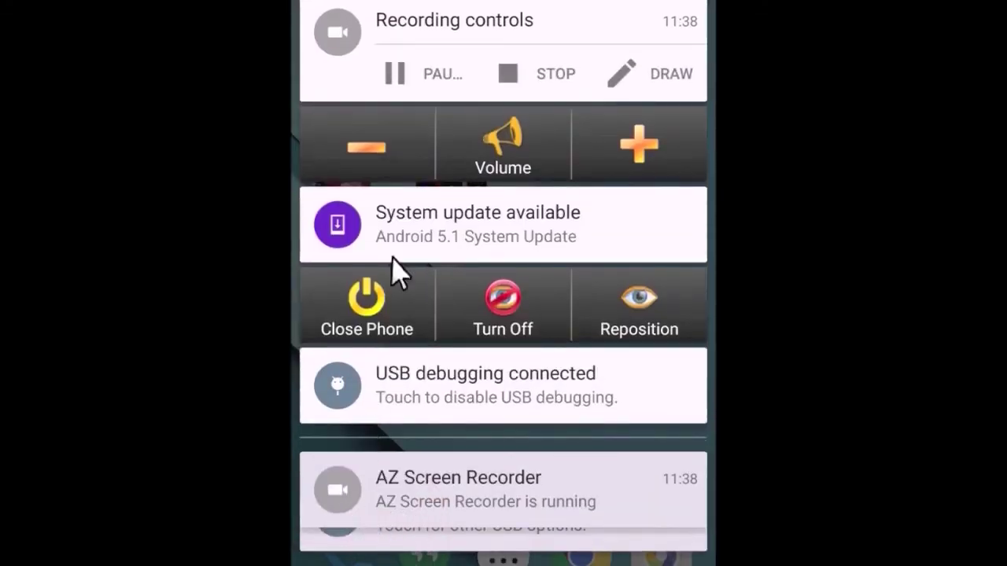
left_click(386, 315)
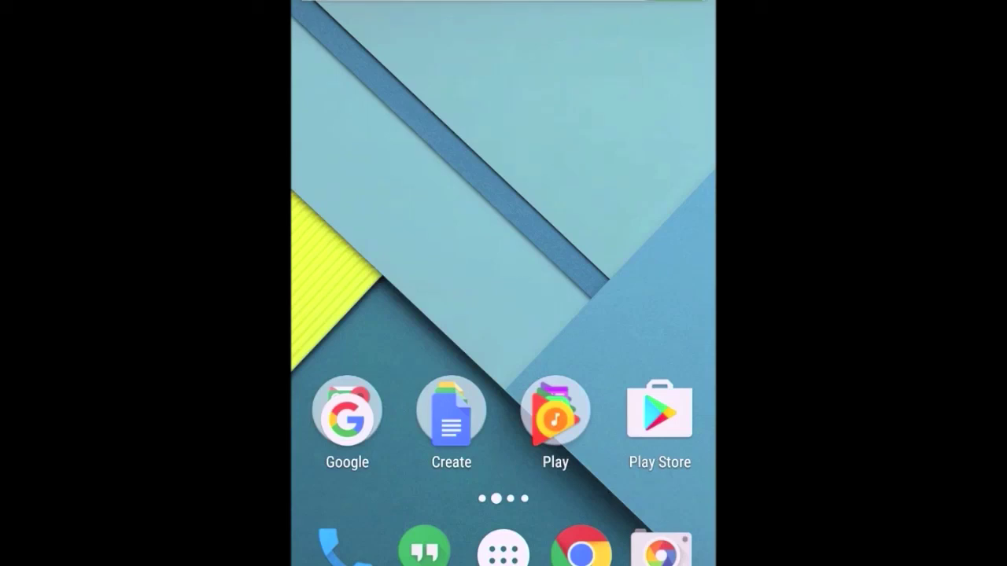
Scan the home screen with switch keys and open the notification shade via global actions
key("Tab")
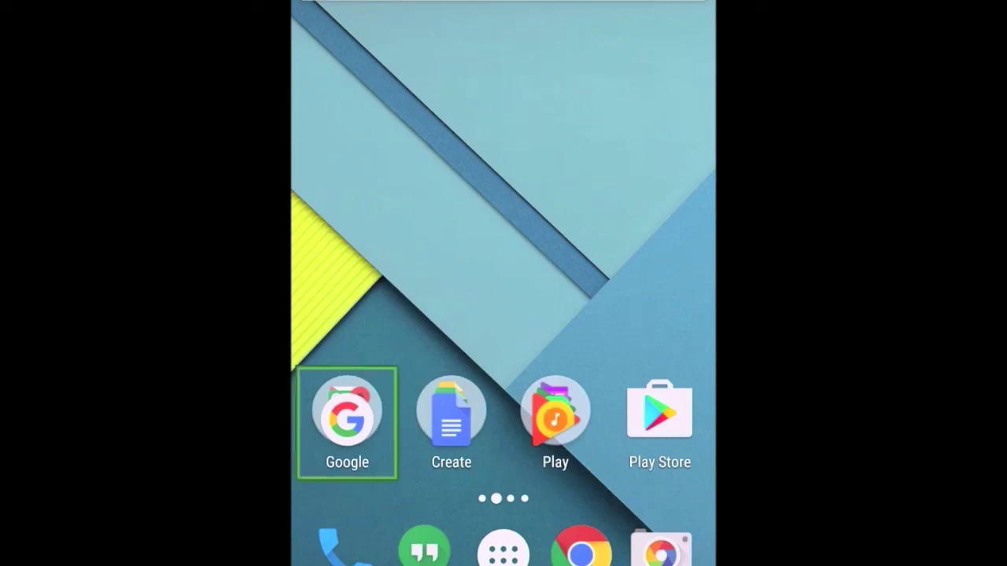
key("Right")
key("Right")
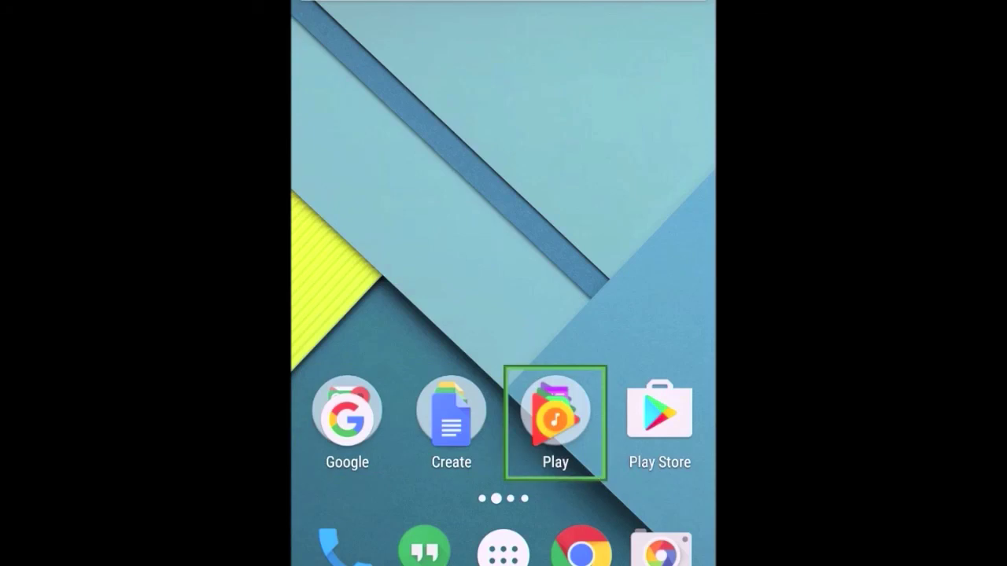
key("Right")
key("Down")
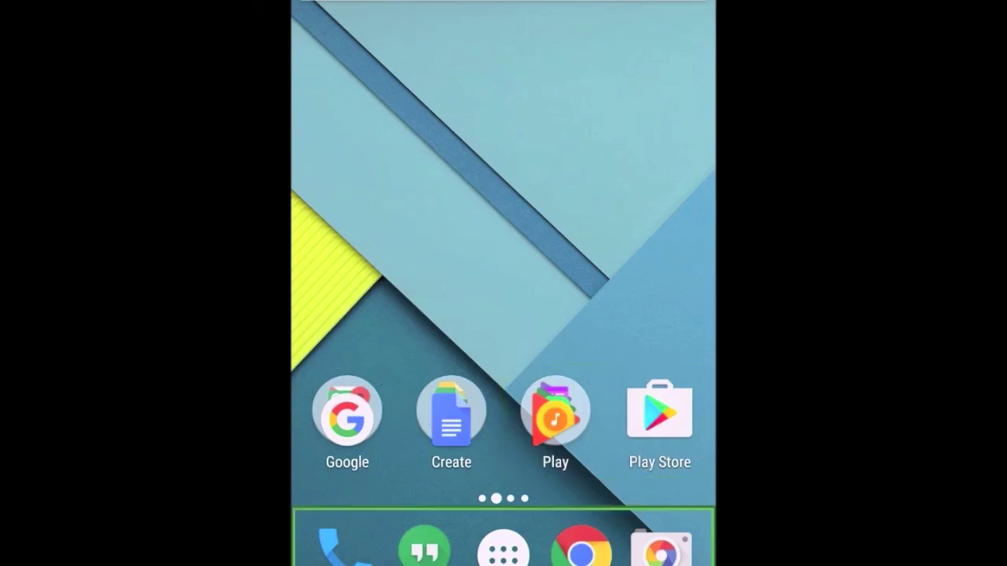
key("Down")
key("Right")
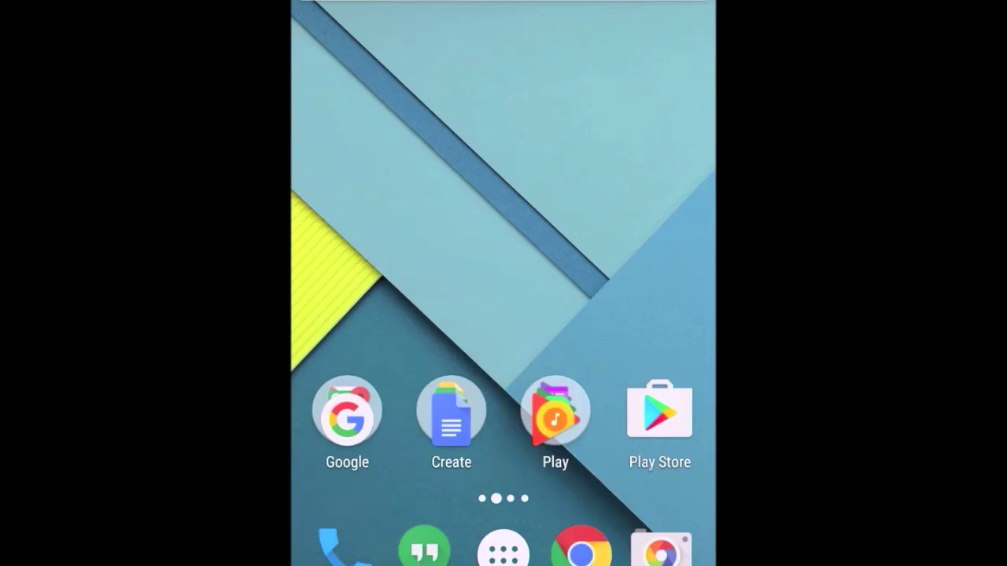
key("Right")
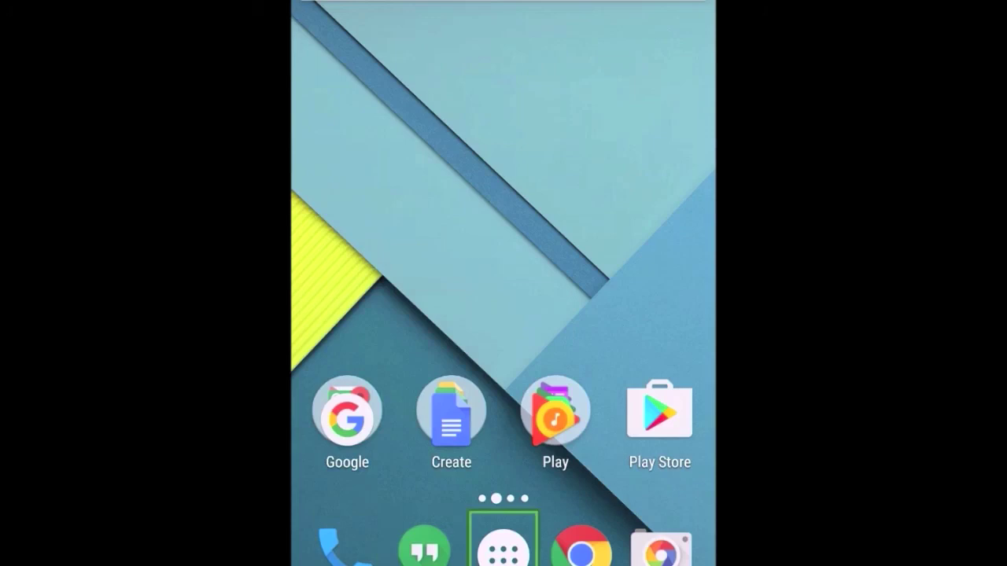
key("Right")
key("Right")
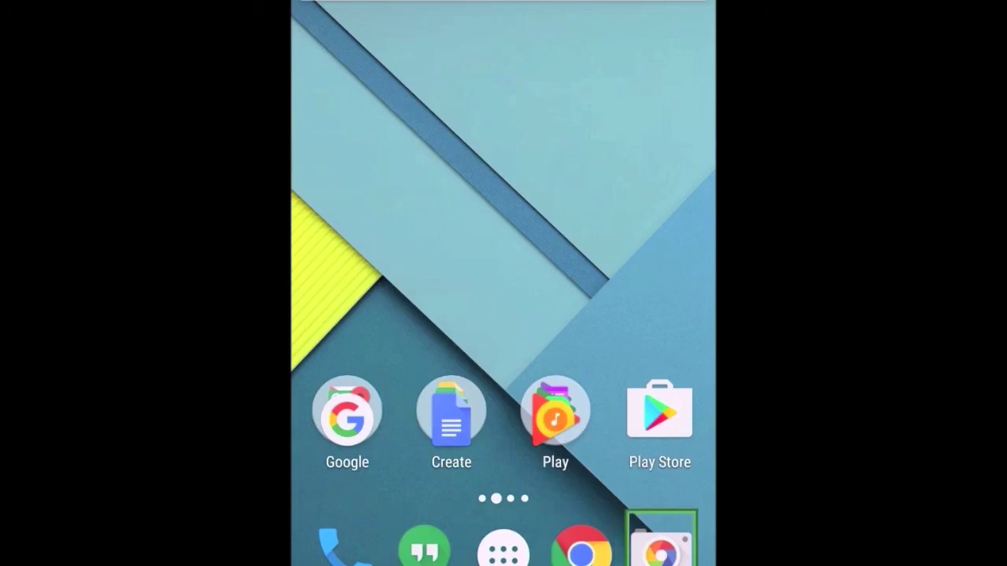
key("Right")
key("Right")
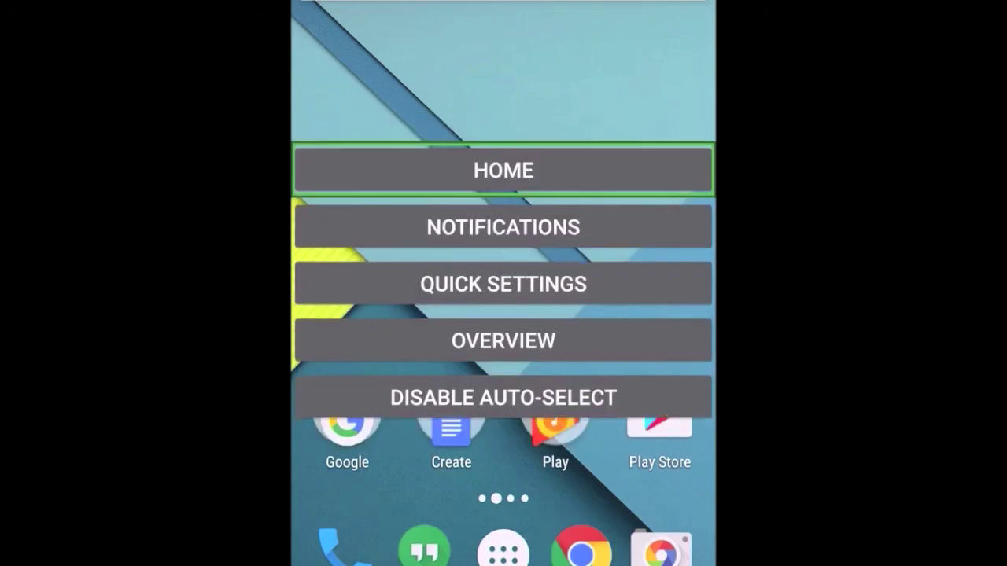
key("Right")
key("Return")
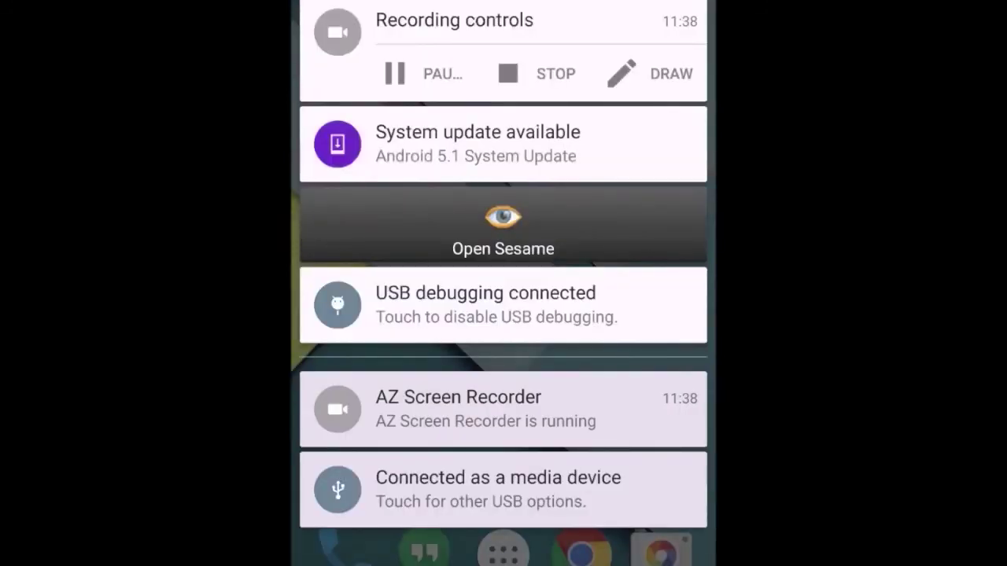
Scan the notification cards down to Open Sesame and launch it
key("Right")
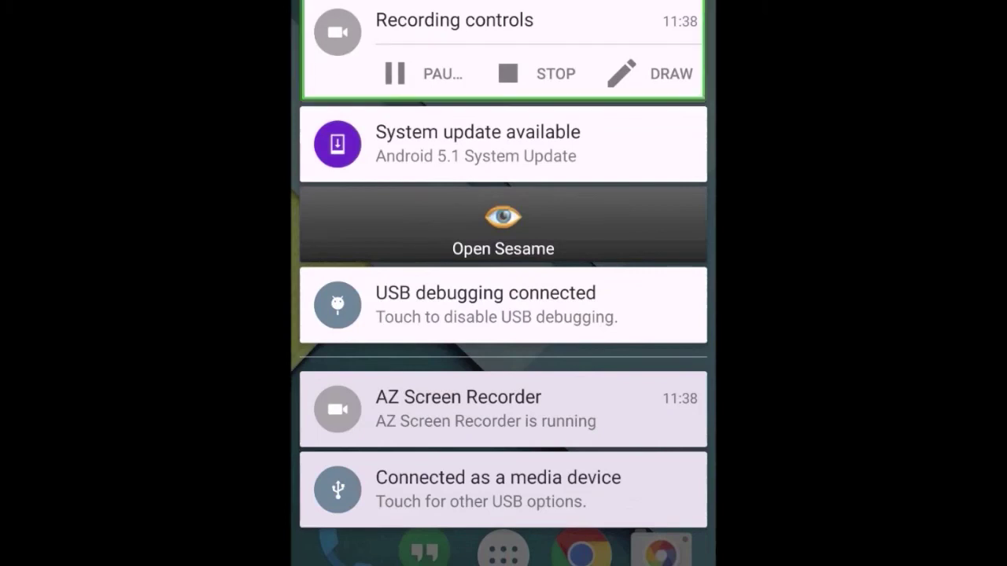
key("Right")
key("Right")
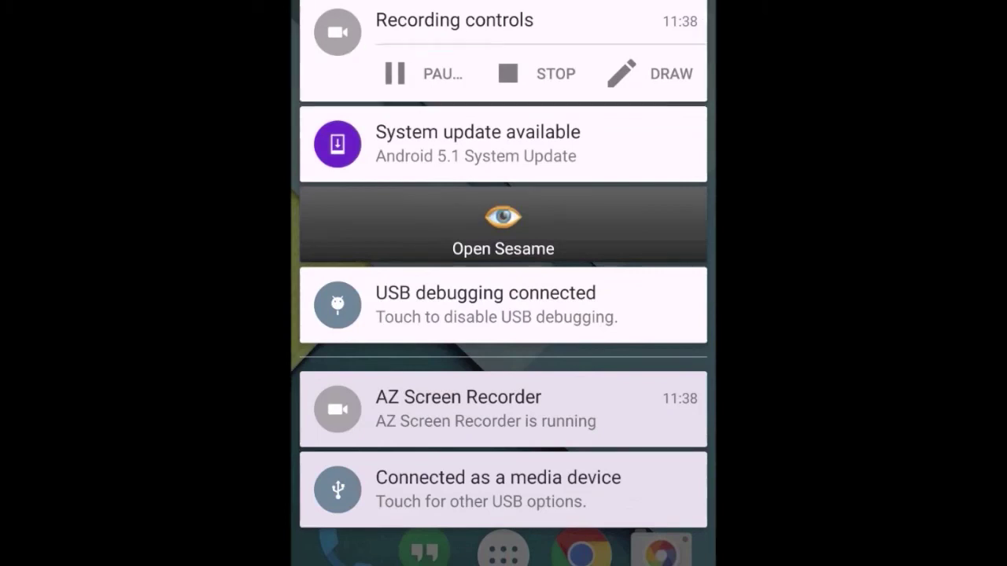
key("Right")
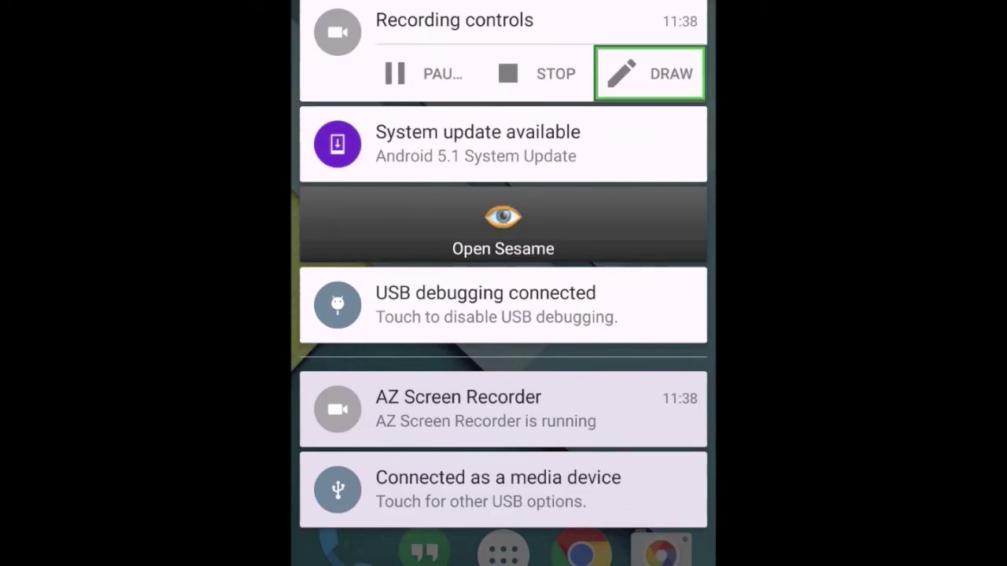
key("Right")
key("Right")
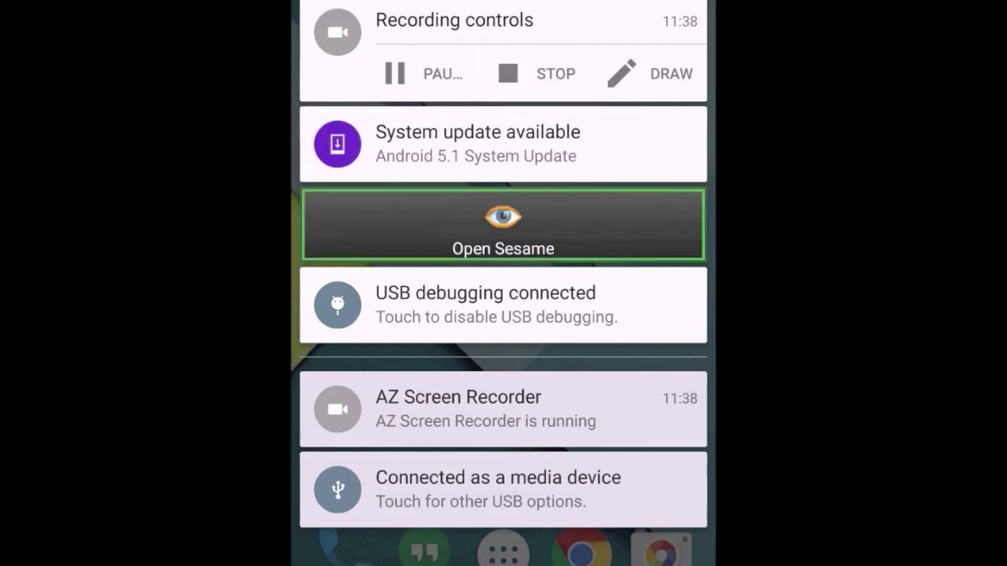
key("Return")
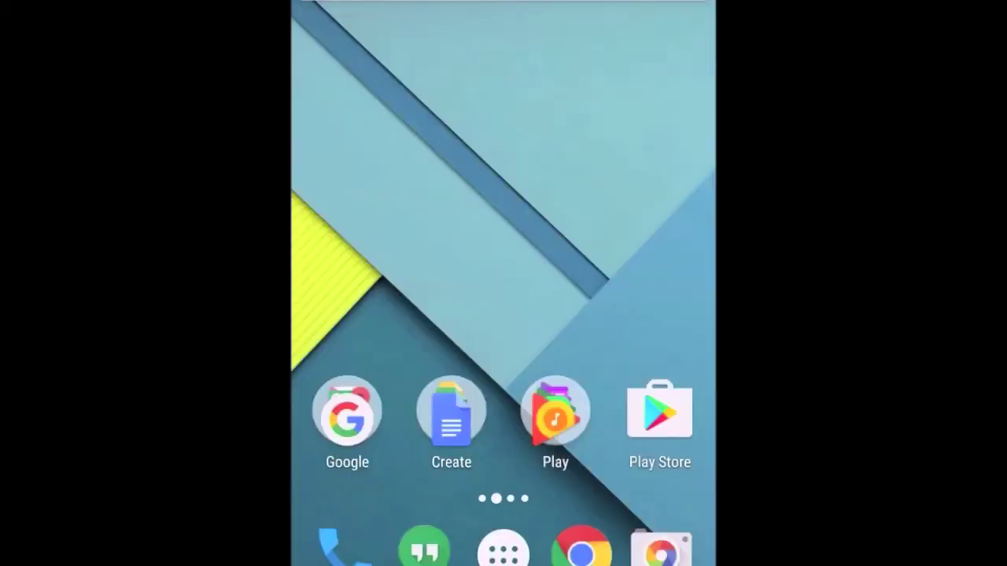